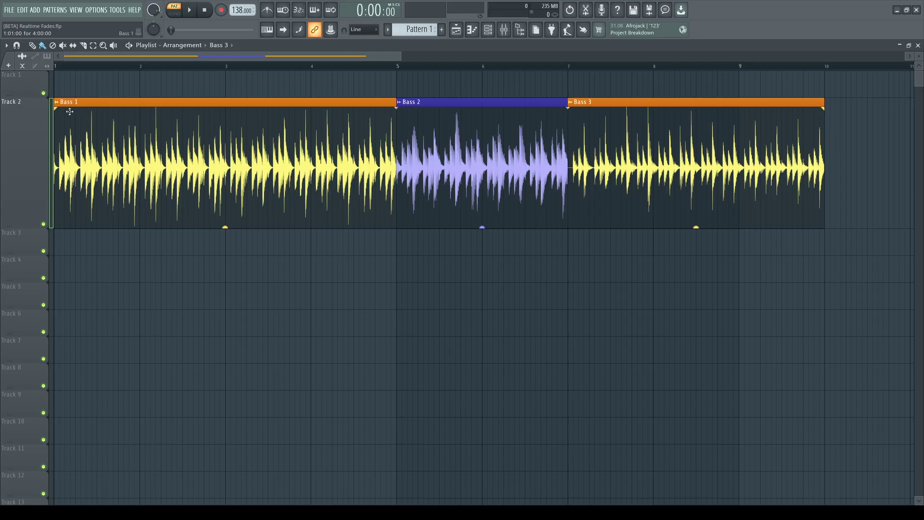
# - Add a fade-in to Bass 1 and a fade-out to Bass 3, keeping Bass 1's gain at 0 dB
pyautogui.moveTo(55, 107); pyautogui.dragTo(225, 109)
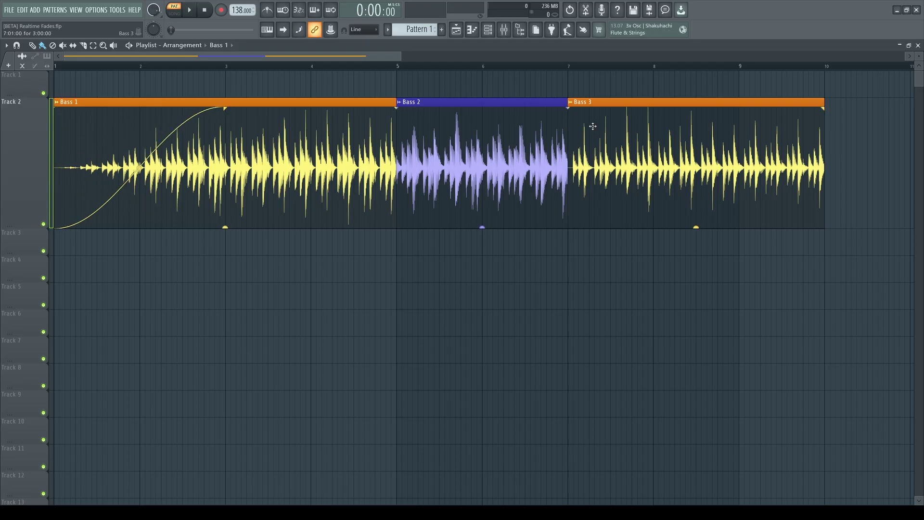
pyautogui.moveTo(823, 108); pyautogui.dragTo(719, 108)
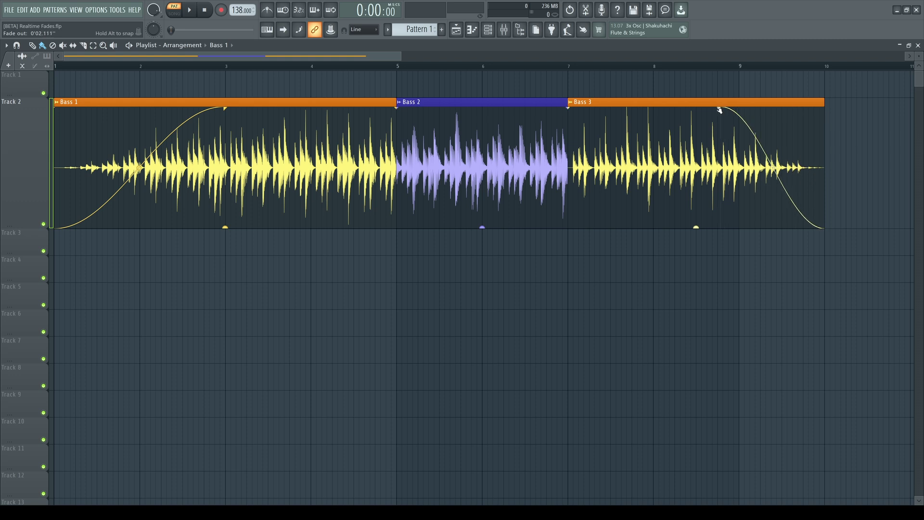
pyautogui.moveTo(224, 226); pyautogui.dragTo(225, 230)
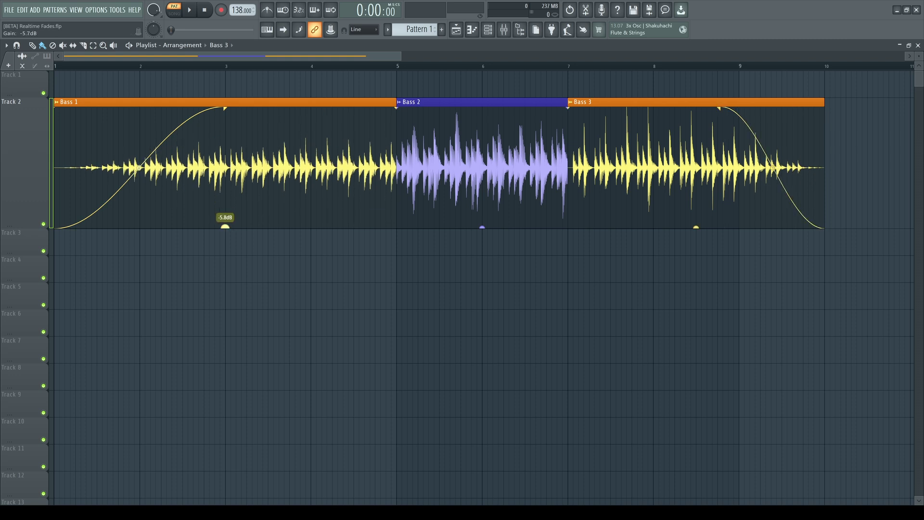
pyautogui.rightClick(225, 227)
pyautogui.click(257, 234)
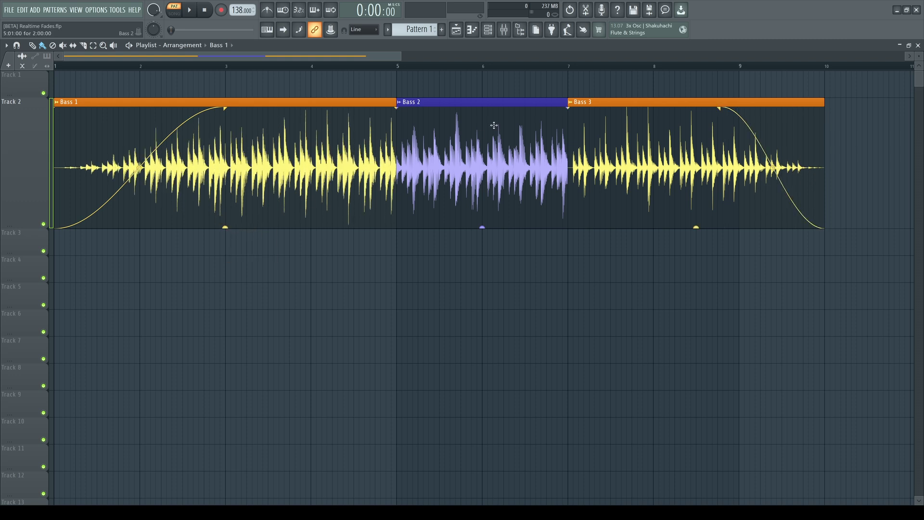
# - Slide Bass 2 and Bass 3 left so each overlaps and crossfades with the clip before it
pyautogui.moveTo(498, 102); pyautogui.dragTo(455, 103)
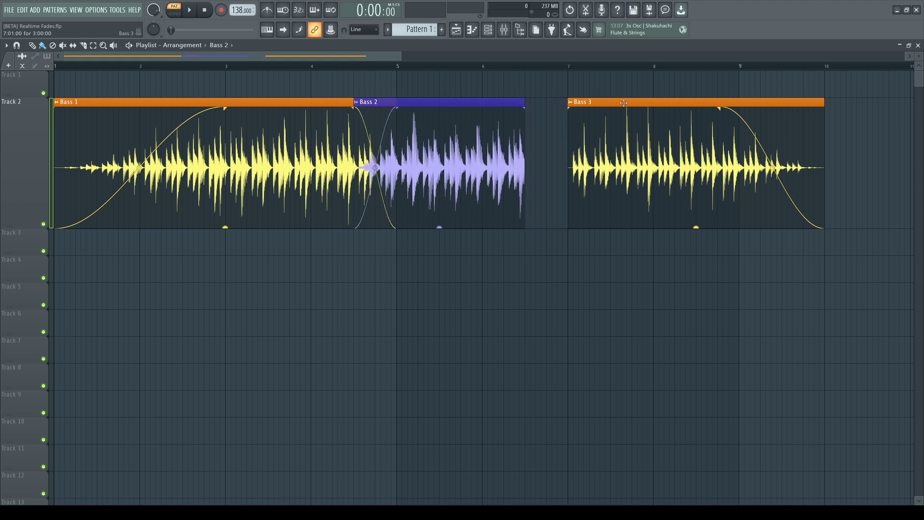
pyautogui.moveTo(587, 155); pyautogui.dragTo(500, 155)
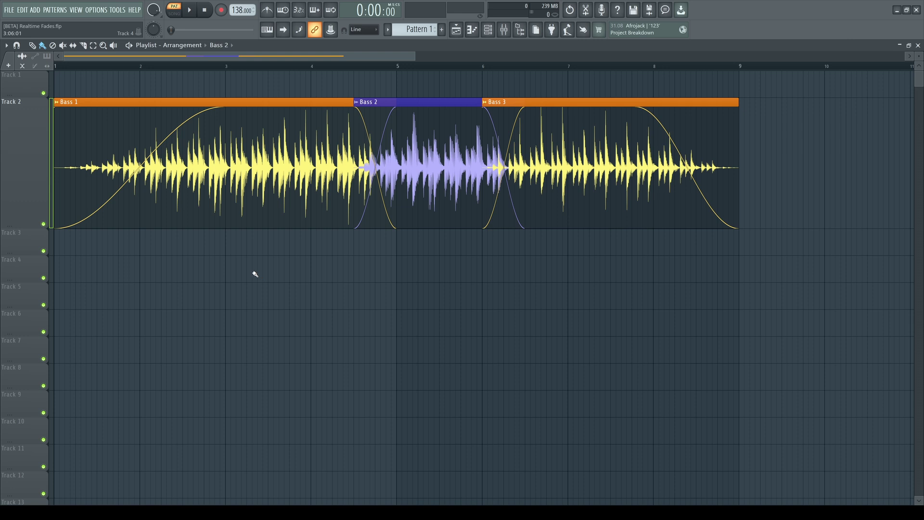
pyautogui.moveTo(141, 167)
# - Try Single curve and tension shapes on Bass 1's fade-in, then return it to Smooth curve
pyautogui.rightClick(141, 167)
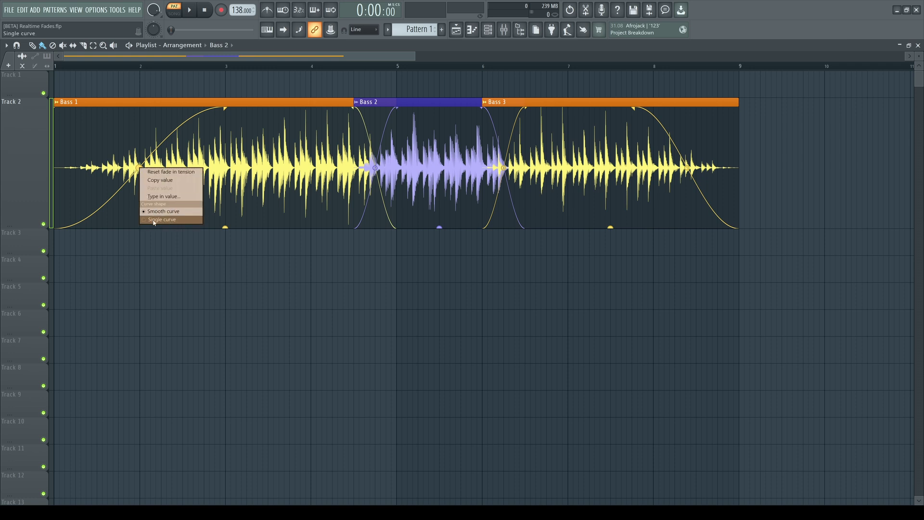
pyautogui.click(159, 222)
pyautogui.moveTo(140, 168)
pyautogui.mouseDown()
pyautogui.moveTo(138, 125)
pyautogui.moveTo(139, 186)
pyautogui.moveTo(140, 169)
pyautogui.mouseUp()
pyautogui.rightClick(140, 169)
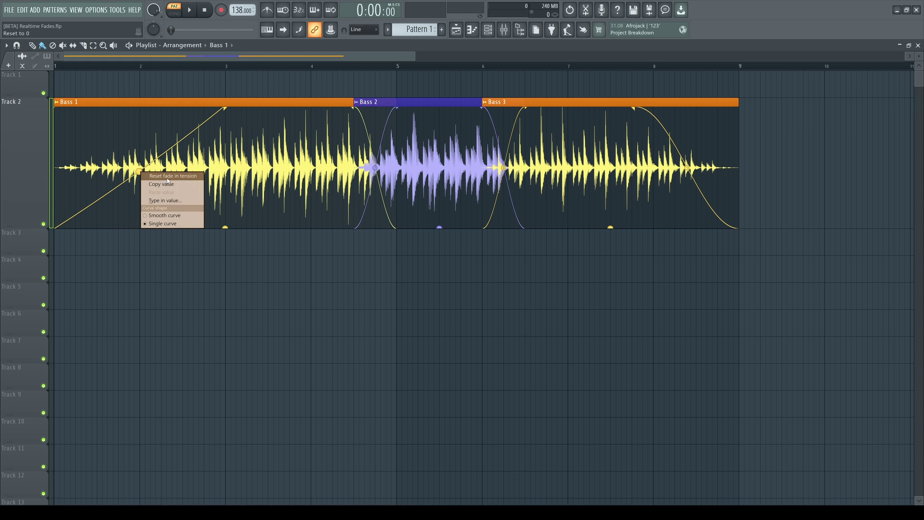
pyautogui.click(159, 221)
pyautogui.rightClick(140, 167)
pyautogui.click(163, 212)
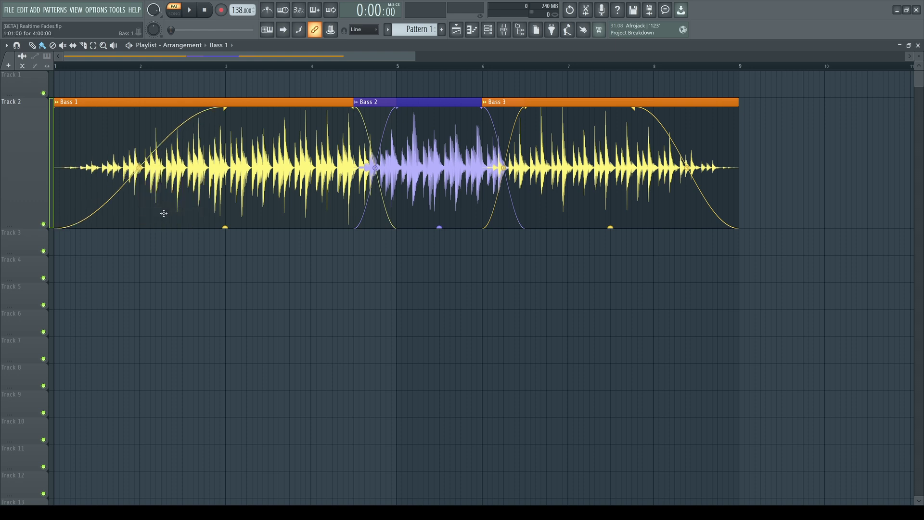
# - Move Bass 2's start to around bar 4.5, shortening its crossfade with Bass 1
pyautogui.moveTo(397, 109); pyautogui.dragTo(354, 110)
pyautogui.moveTo(354, 198)
pyautogui.mouseDown()
pyautogui.moveTo(296, 200)
pyautogui.moveTo(345, 198)
pyautogui.mouseUp()
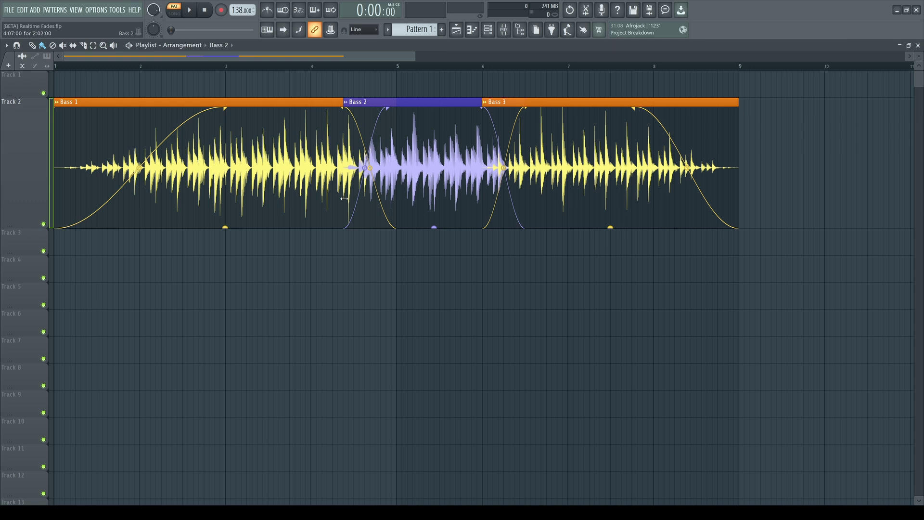
pyautogui.moveTo(345, 198); pyautogui.dragTo(357, 198)
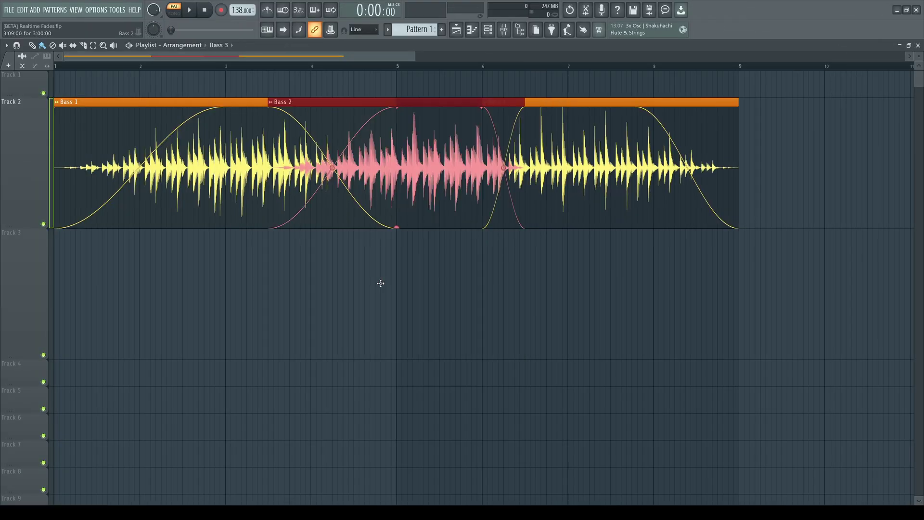
pyautogui.moveTo(269, 188); pyautogui.dragTo(354, 189)
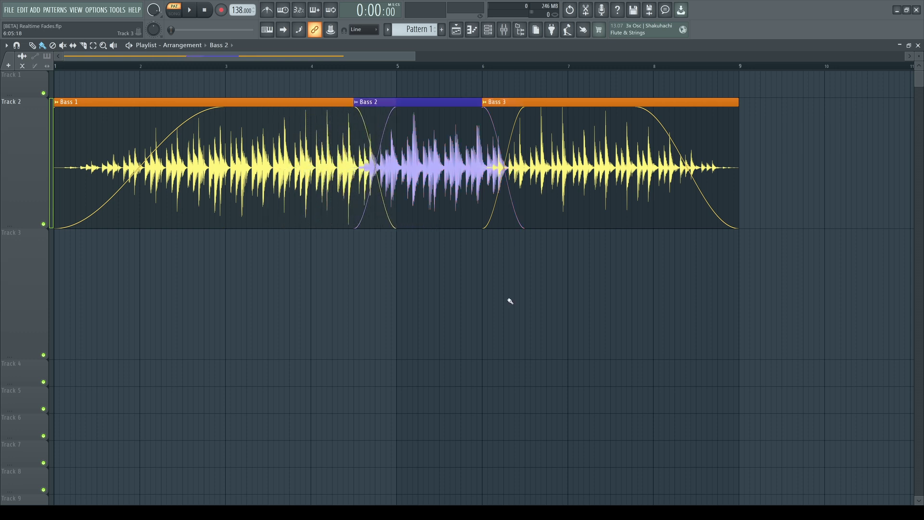
# - Shorten Bass 3's fade-in with a Manual length, butt it against Bass 2, and drop Bass 1's gain to -95.3 dB
pyautogui.moveTo(602, 107)
pyautogui.mouseDown()
pyautogui.moveTo(654, 107)
pyautogui.moveTo(602, 107)
pyautogui.mouseUp()
pyautogui.moveTo(530, 181)
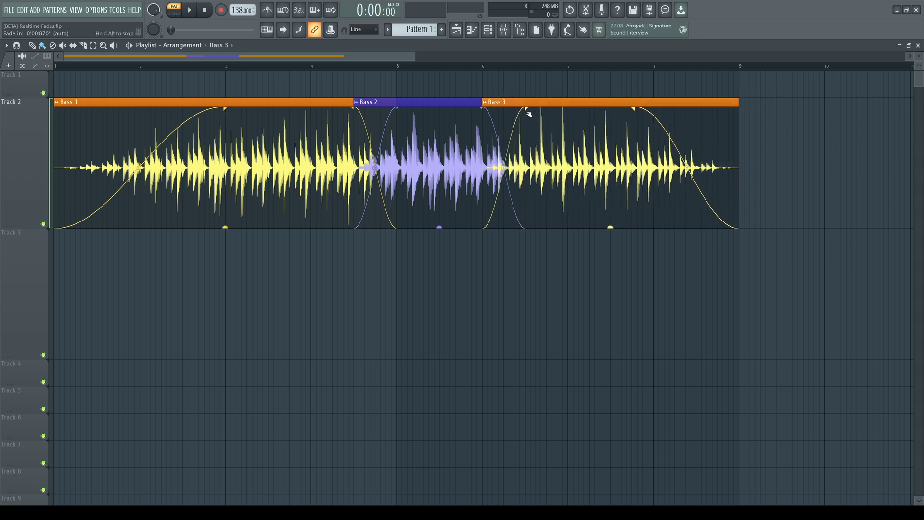
pyautogui.moveTo(528, 110); pyautogui.dragTo(619, 104)
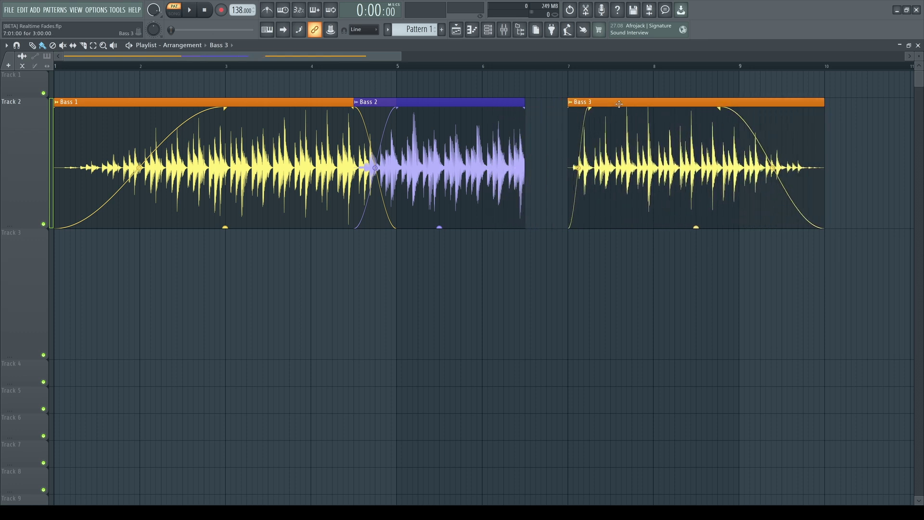
pyautogui.rightClick(590, 109)
pyautogui.click(606, 145)
pyautogui.moveTo(629, 104); pyautogui.dragTo(542, 103)
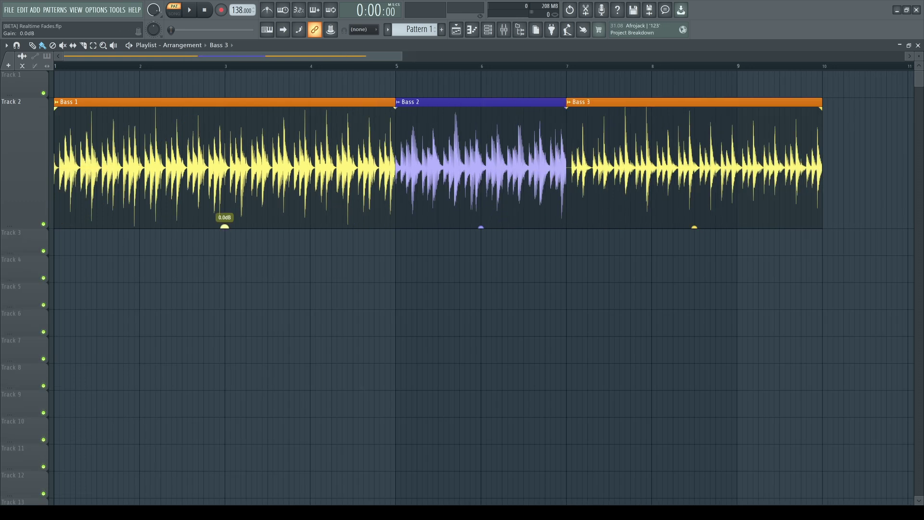
pyautogui.moveTo(224, 227)
pyautogui.mouseDown()
pyautogui.moveTo(224, 193)
pyautogui.moveTo(224, 240)
pyautogui.mouseUp()
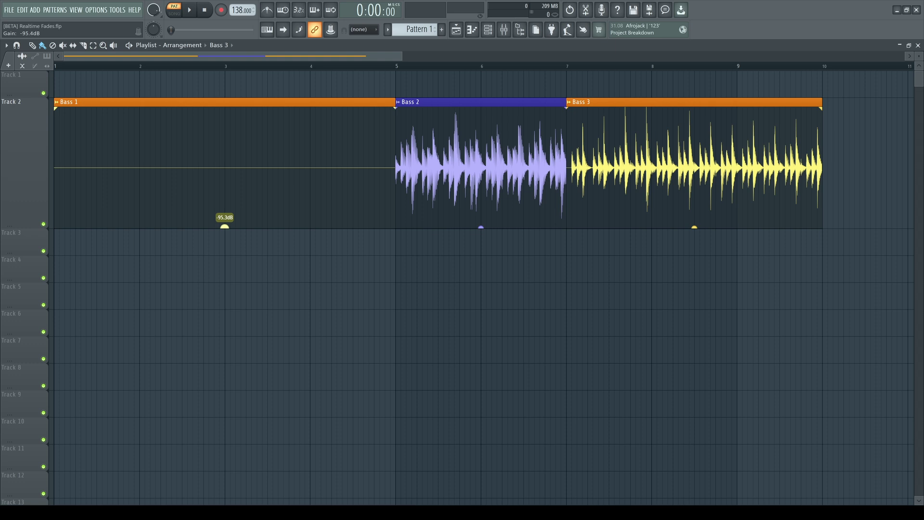
# - Bring Bass 1's clip gain back up from silence to about -10.6 dB
pyautogui.moveTo(224, 250); pyautogui.dragTo(226, 225)
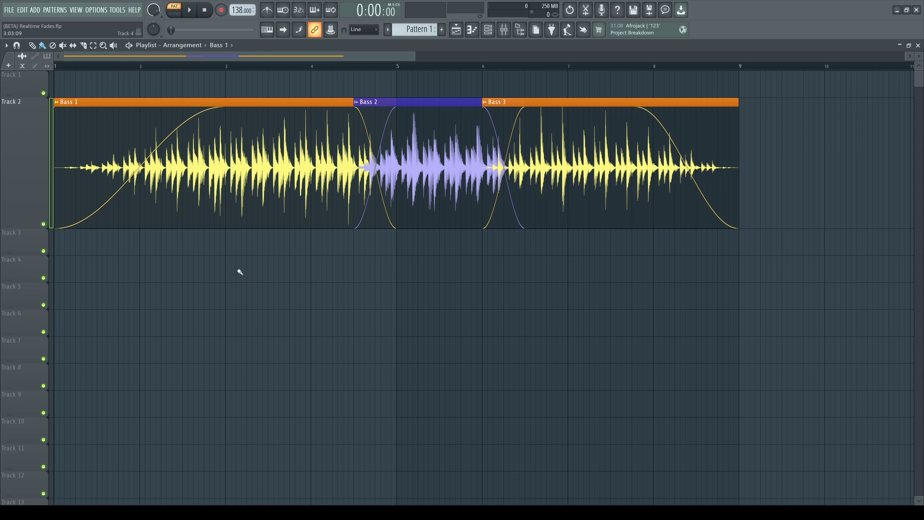
pyautogui.moveTo(225, 226); pyautogui.dragTo(223, 255)
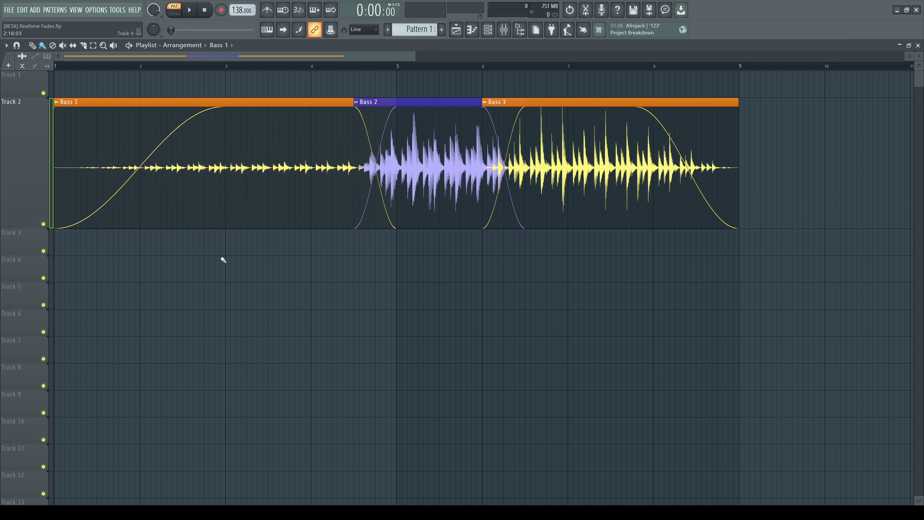
# - Set Track 2's height to 50%
pyautogui.rightClick(29, 139)
pyautogui.moveTo(72, 174)
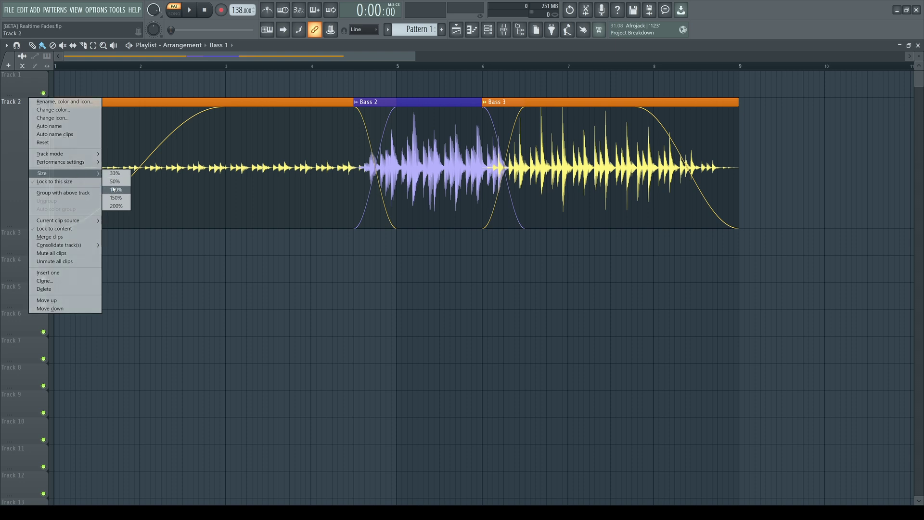
pyautogui.click(115, 189)
pyautogui.rightClick(21, 99)
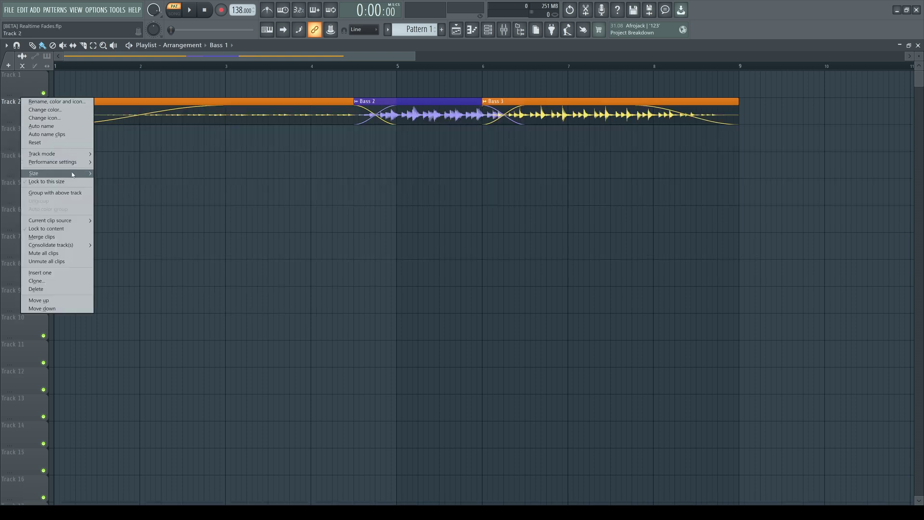
pyautogui.click(106, 182)
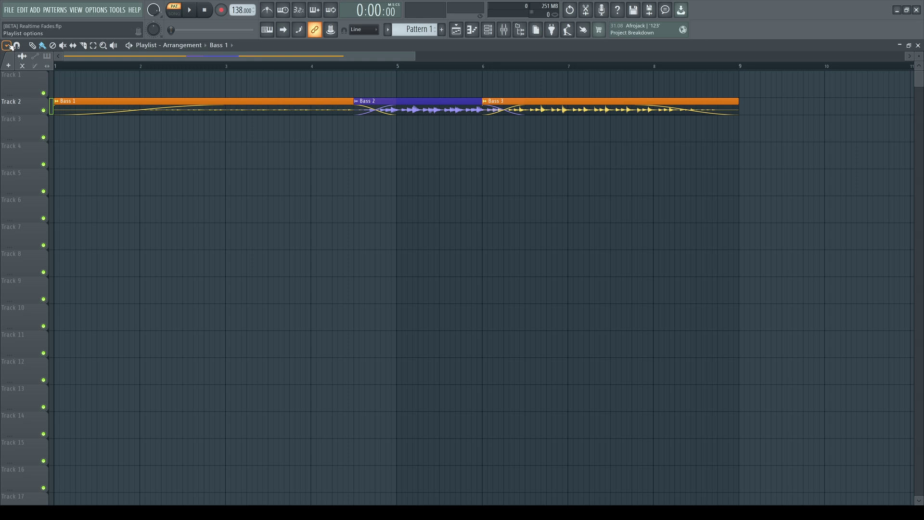
# - Turn off Show gain previews in the playlist View options
pyautogui.click(9, 46)
pyautogui.moveTo(19, 72)
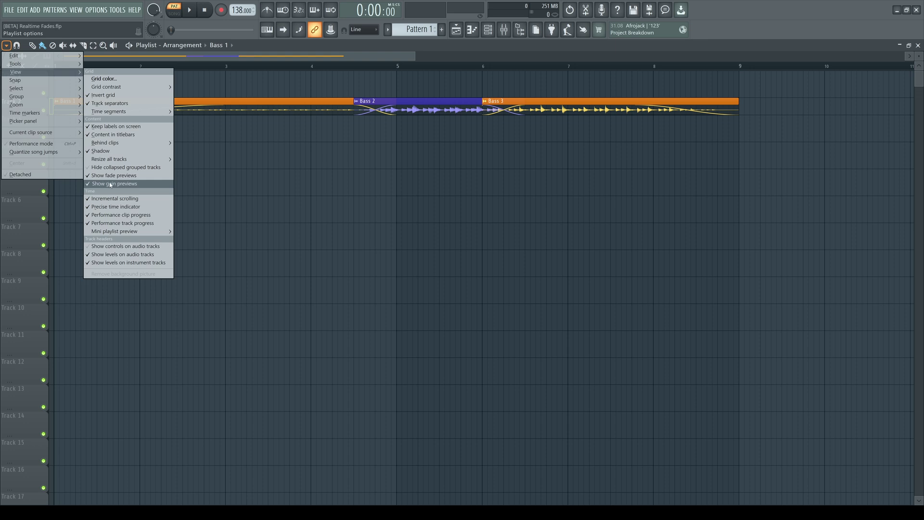
pyautogui.click(125, 183)
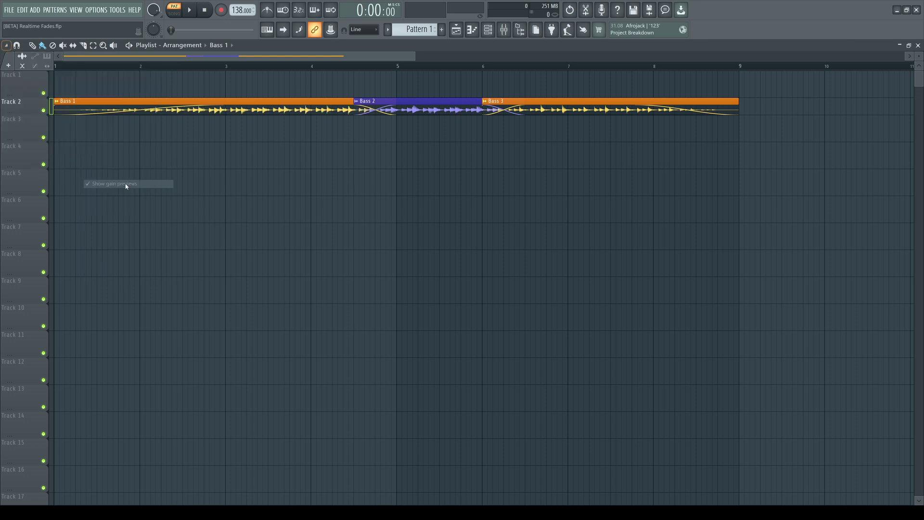
# - Restore Track 2's height to 100%
pyautogui.rightClick(26, 105)
pyautogui.moveTo(84, 173)
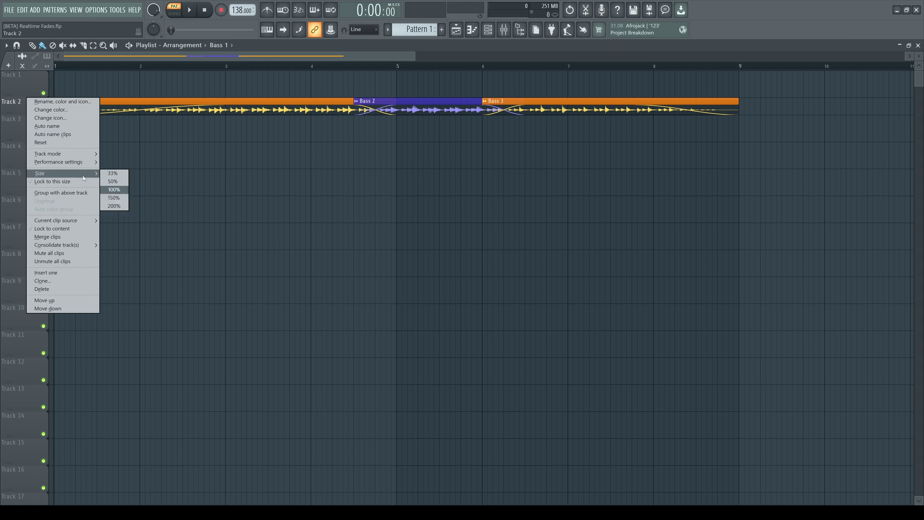
pyautogui.click(117, 190)
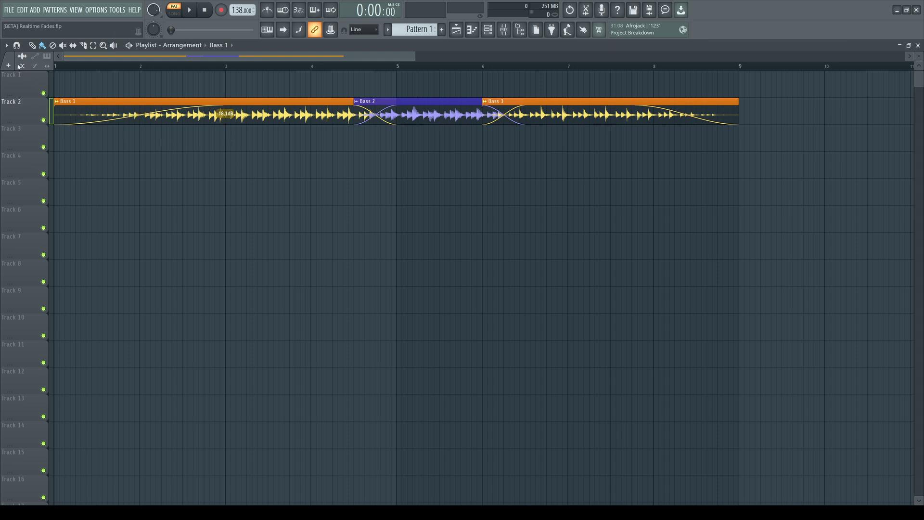
# - Turn off Show fade previews in the playlist View options
pyautogui.click(6, 45)
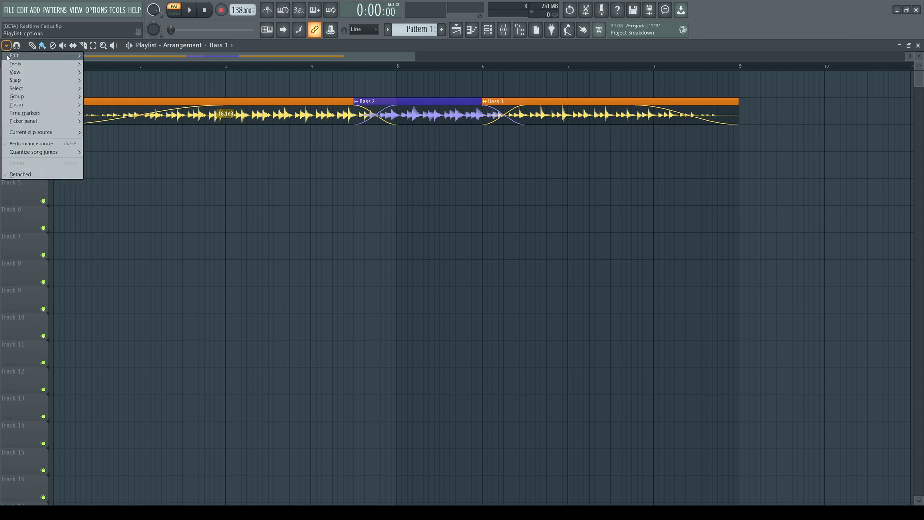
pyautogui.moveTo(35, 77)
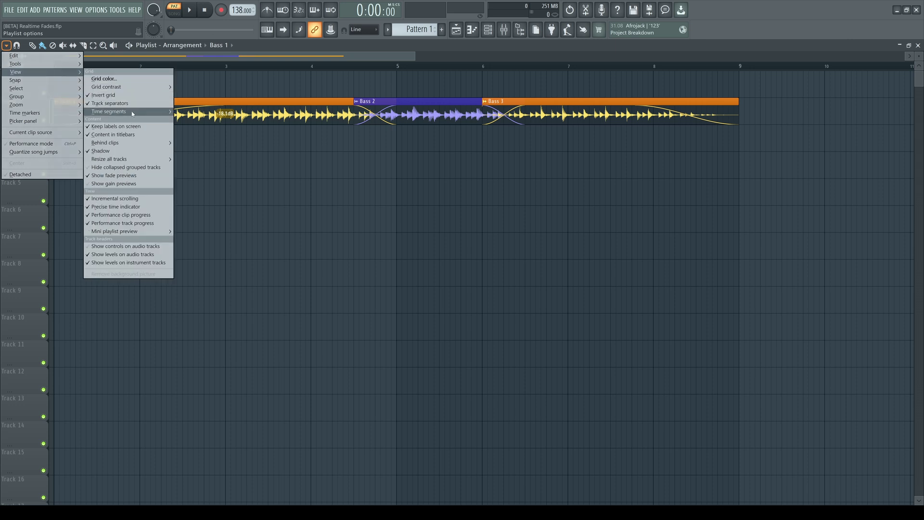
pyautogui.click(122, 175)
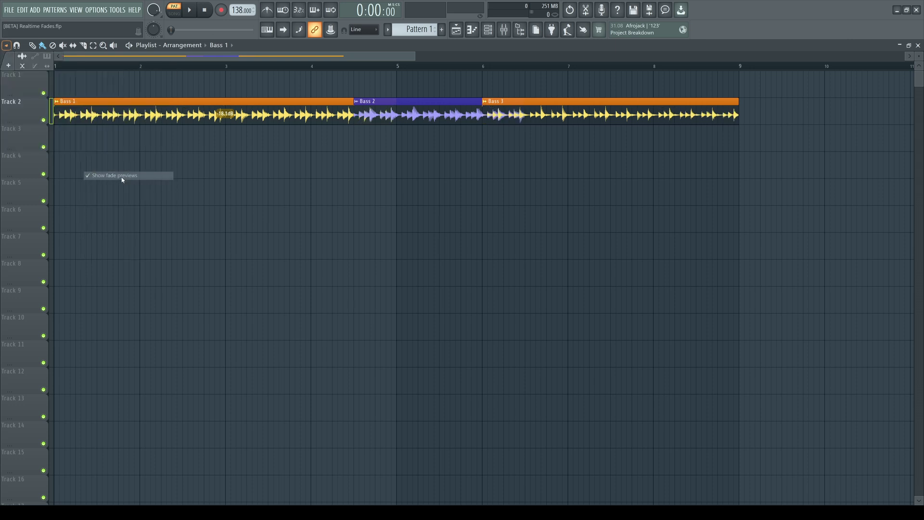
pyautogui.click(369, 102)
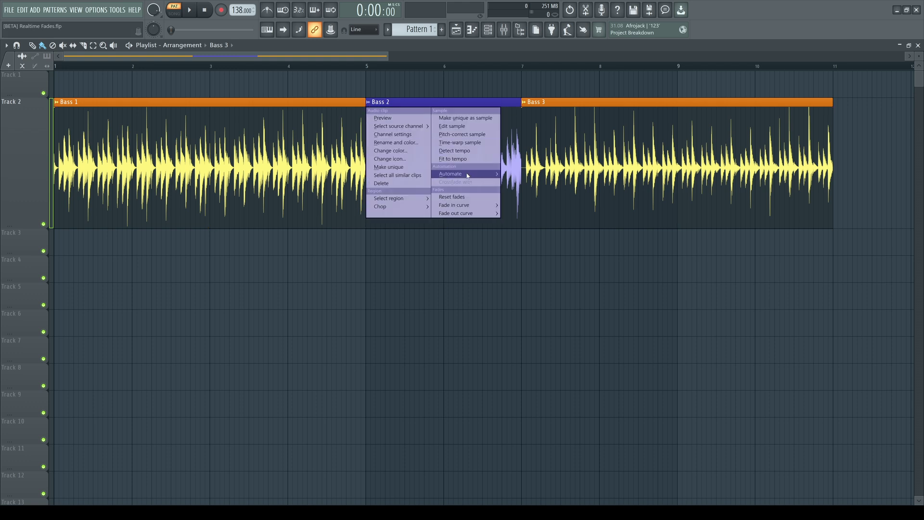
pyautogui.moveTo(471, 207)
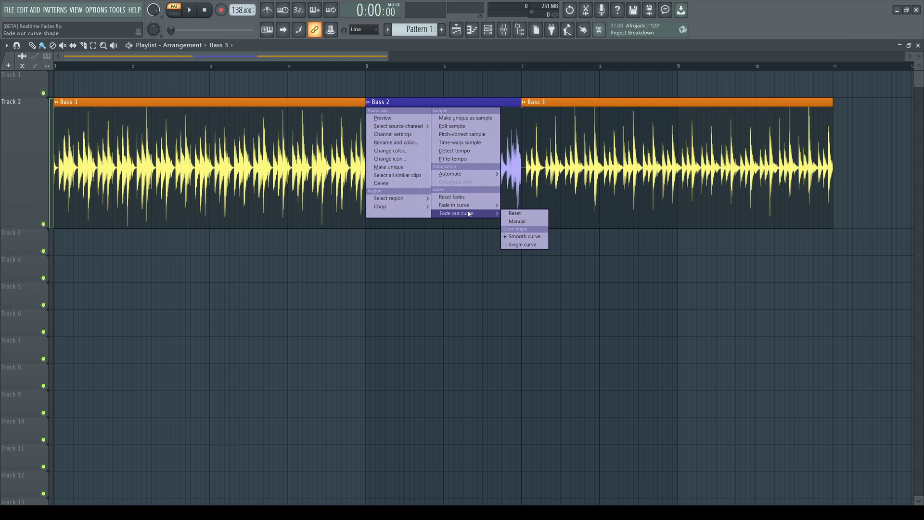
pyautogui.click(7, 45)
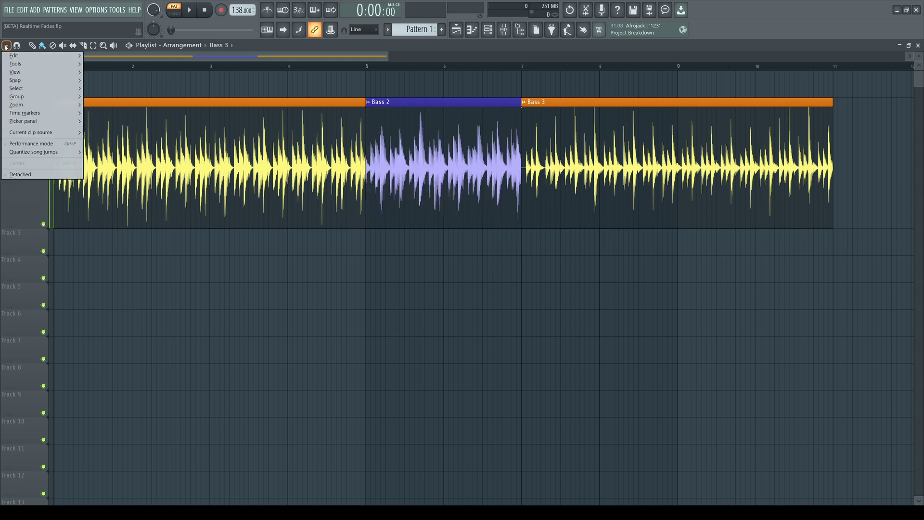
pyautogui.moveTo(19, 56)
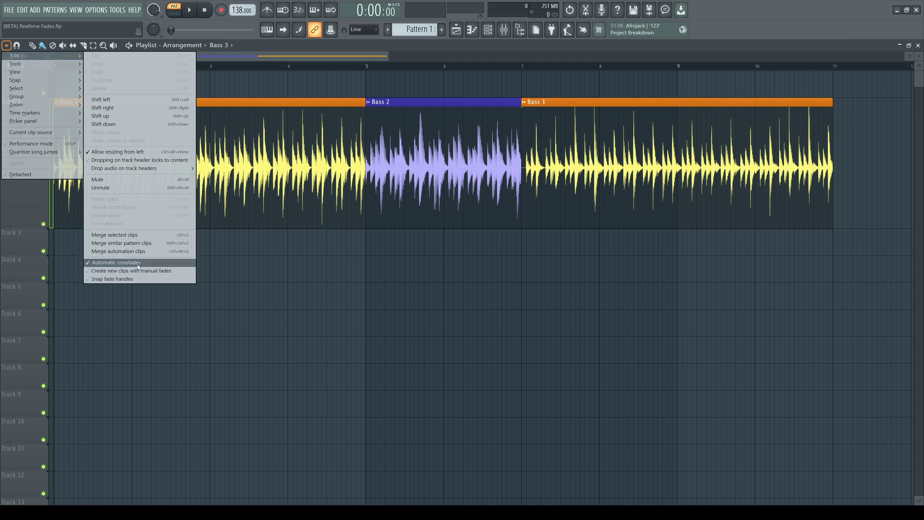
pyautogui.moveTo(42, 76)
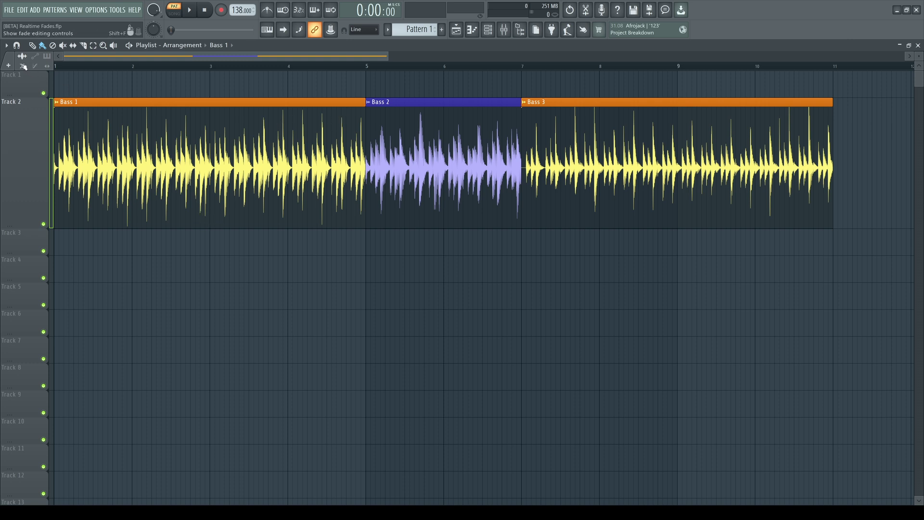
pyautogui.click(22, 65)
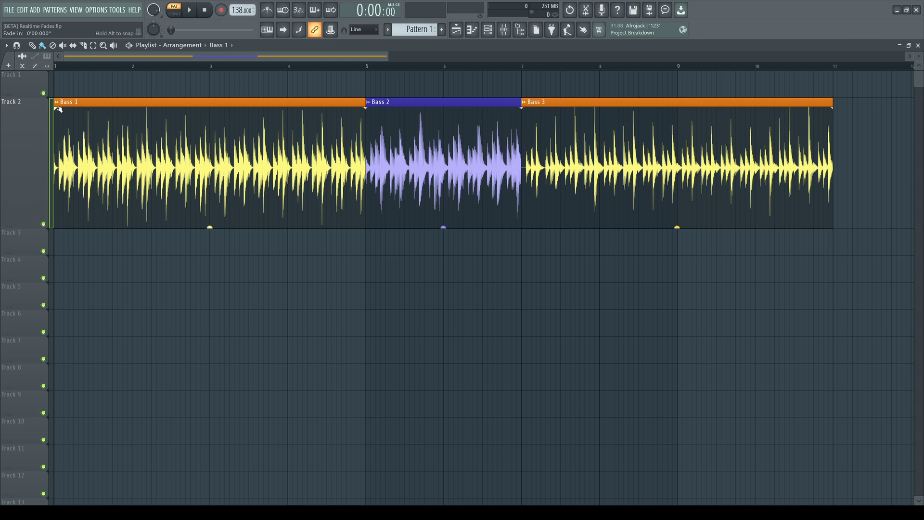
pyautogui.moveTo(58, 110)
pyautogui.mouseDown()
pyautogui.moveTo(115, 108)
pyautogui.moveTo(84, 109)
pyautogui.mouseUp()
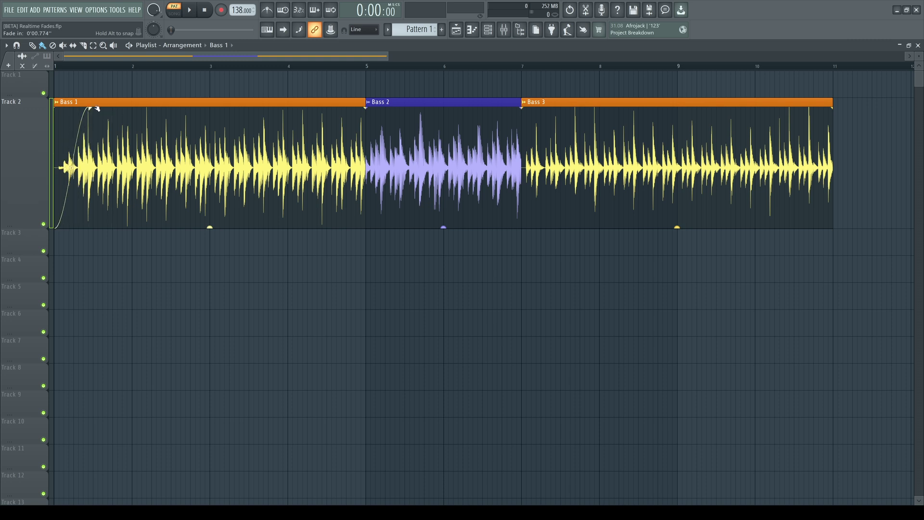
pyautogui.moveTo(97, 109); pyautogui.dragTo(57, 106)
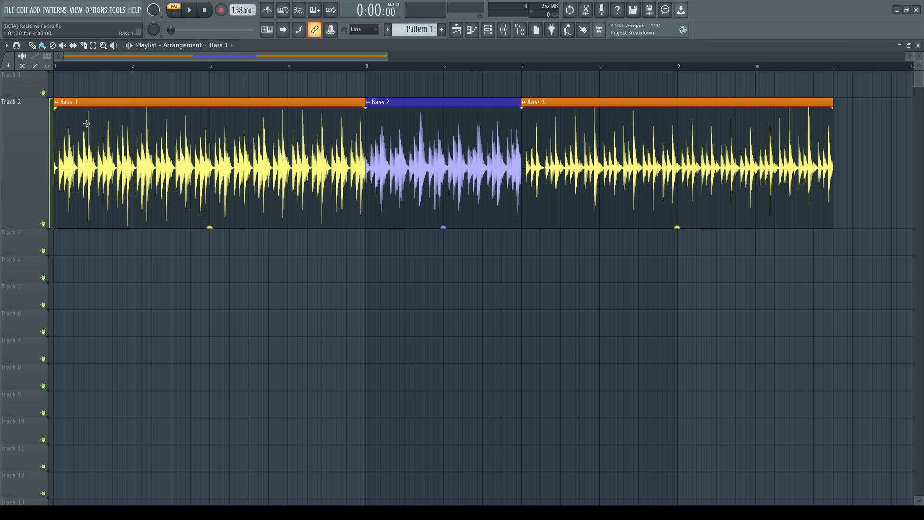
# - Enable Snap fade handles in the fade options
pyautogui.click(23, 67)
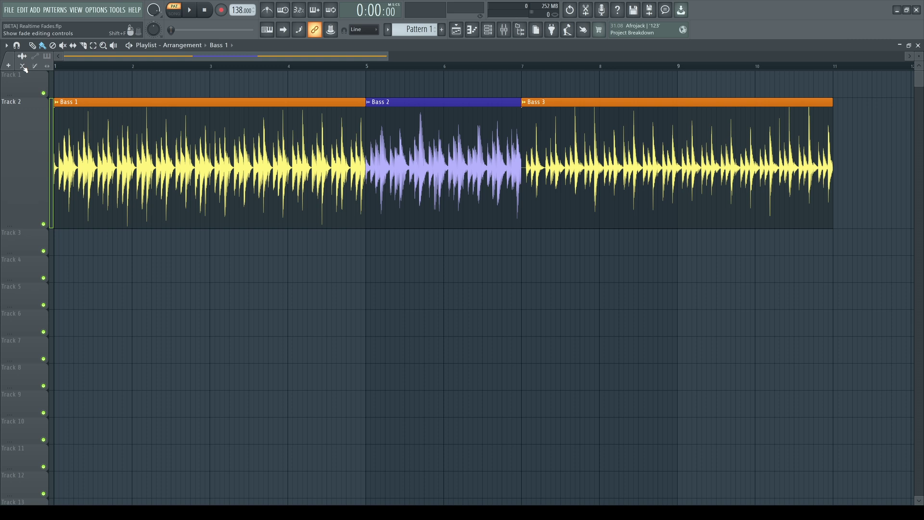
pyautogui.rightClick(24, 68)
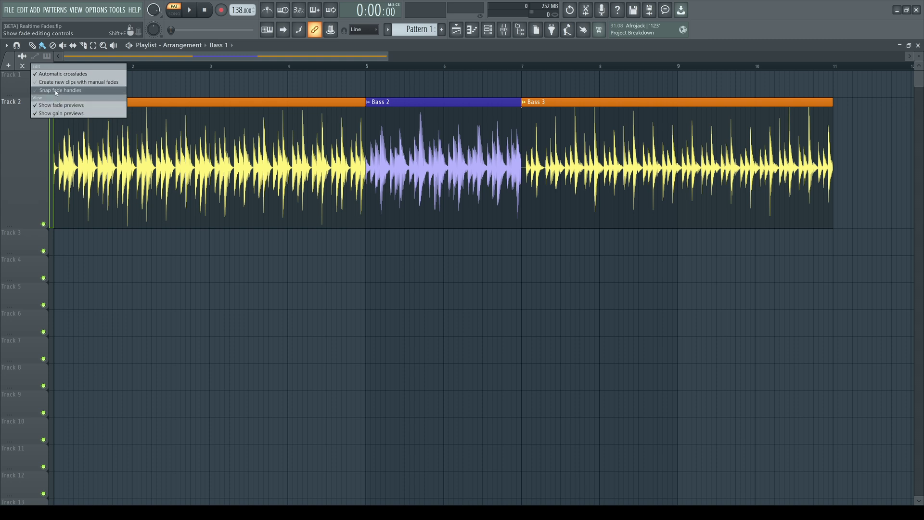
pyautogui.click(56, 91)
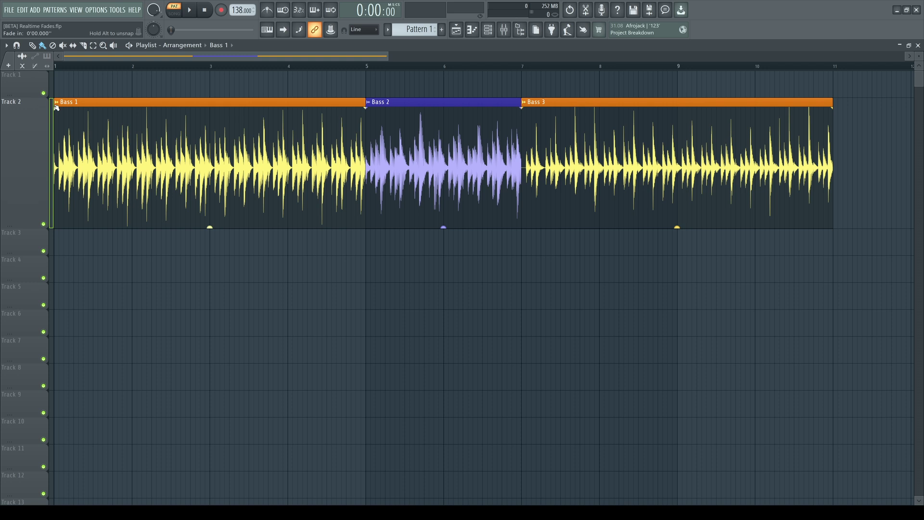
# - Give Bass 1 a snapped fade-in of about 0'01.196
pyautogui.moveTo(56, 108)
pyautogui.mouseDown()
pyautogui.moveTo(115, 108)
pyautogui.moveTo(58, 106)
pyautogui.mouseUp()
pyautogui.click(23, 66)
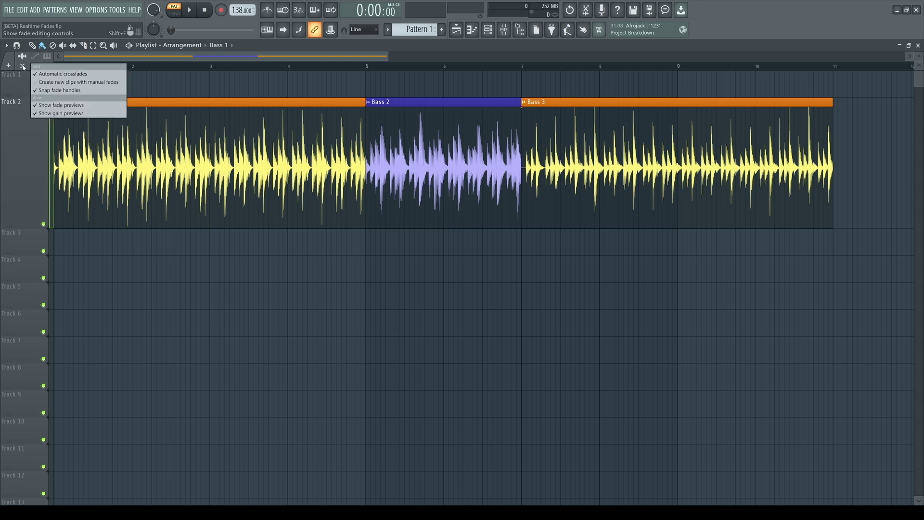
pyautogui.click(82, 106)
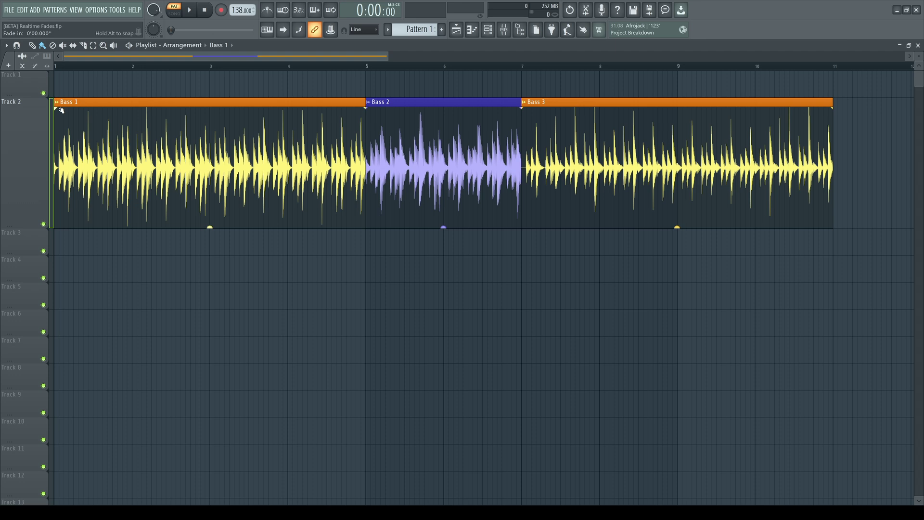
pyautogui.moveTo(61, 111)
pyautogui.mouseDown()
pyautogui.moveTo(126, 107)
pyautogui.moveTo(60, 108)
pyautogui.mouseUp()
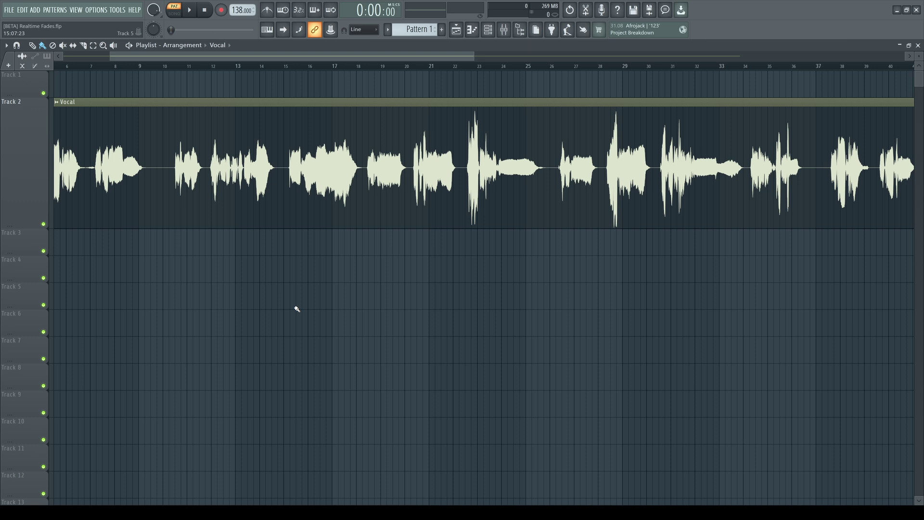
# - Set the Vocal clip's Declicking mode to Generic (bleeding) and close its channel settings
pyautogui.doubleClick(216, 105)
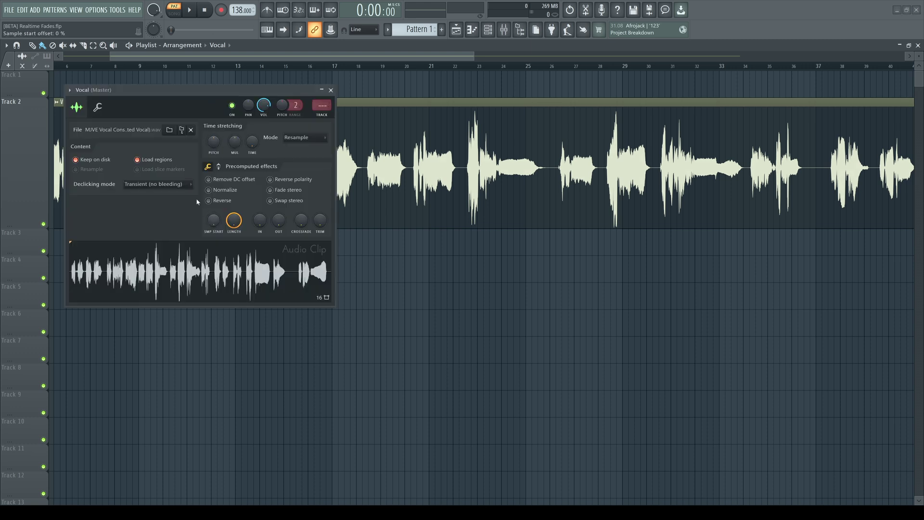
pyautogui.click(190, 185)
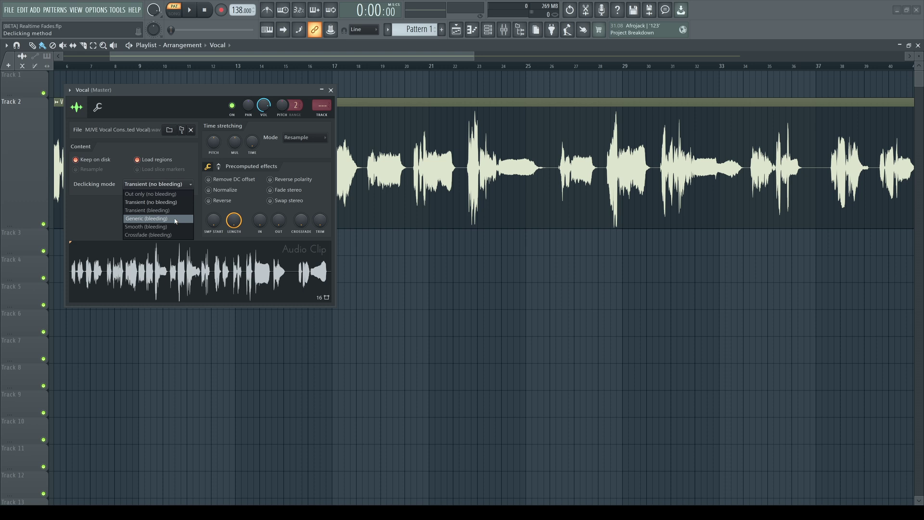
pyautogui.click(176, 220)
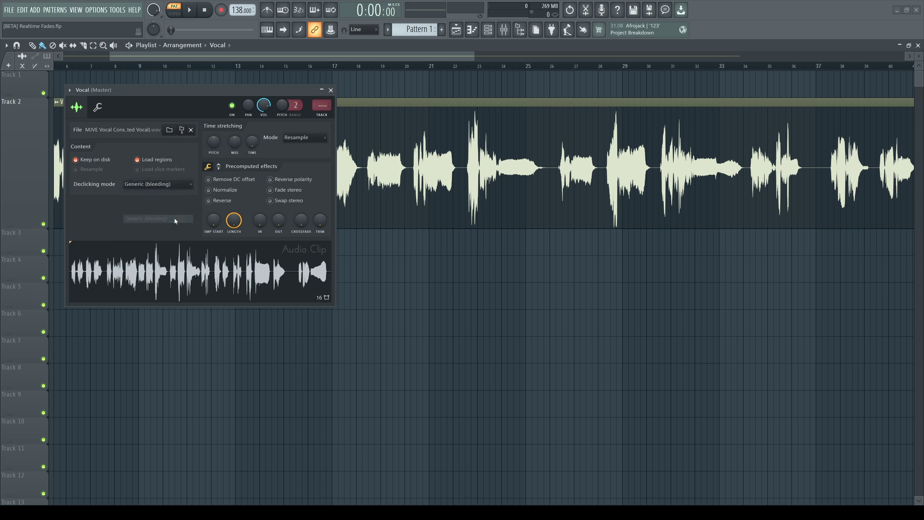
pyautogui.click(331, 90)
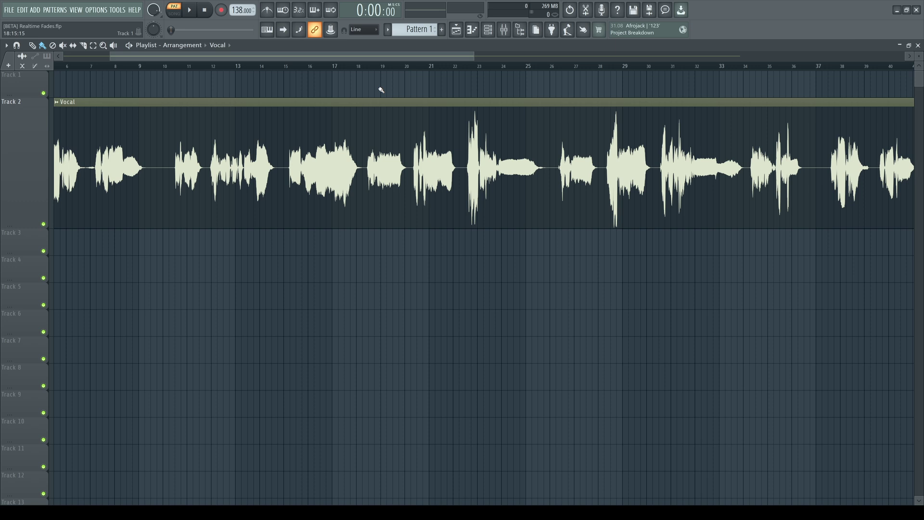
# - Set snap to (none), cut the Vocal clip near bars 18 and 20, and raise the middle slice to 4.3 dB
pyautogui.click(370, 29)
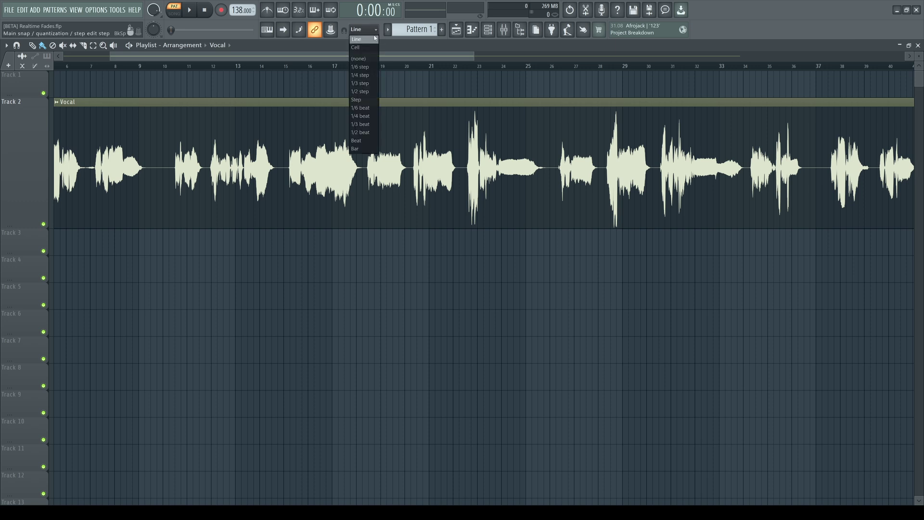
pyautogui.click(371, 58)
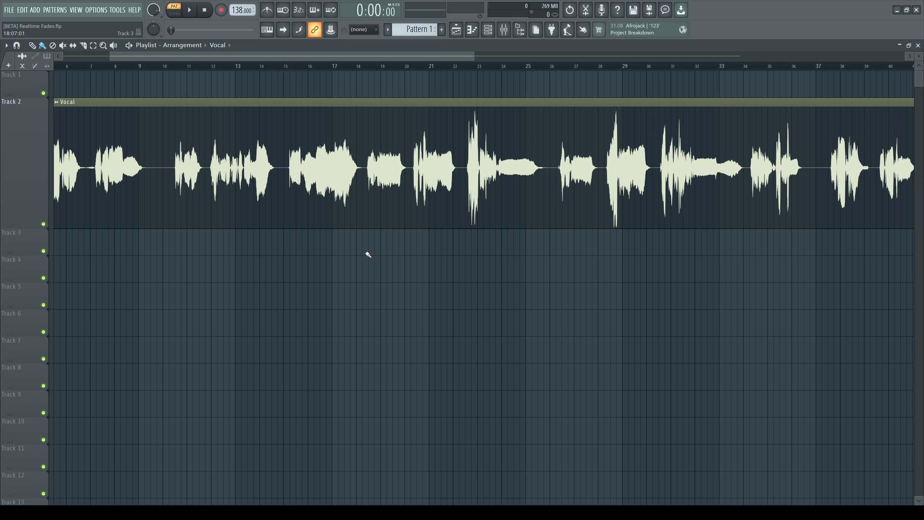
pyautogui.moveTo(368, 255); pyautogui.dragTo(369, 223)
pyautogui.moveTo(411, 257); pyautogui.dragTo(401, 240)
pyautogui.moveTo(388, 227)
pyautogui.moveTo(388, 228); pyautogui.dragTo(388, 214)
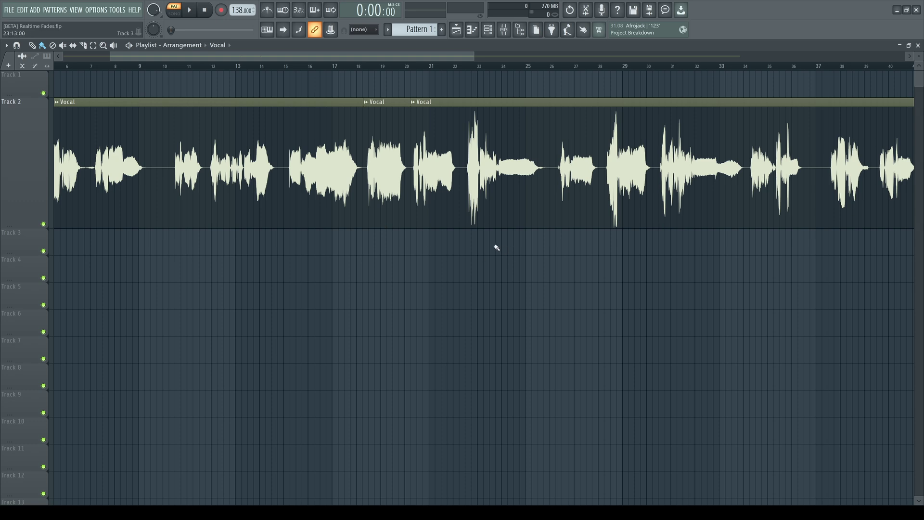
# - Make several more cuts in the Vocal clip around bars 20–25
pyautogui.scroll(5, 478, 247)
pyautogui.scroll(2, 462, 249)
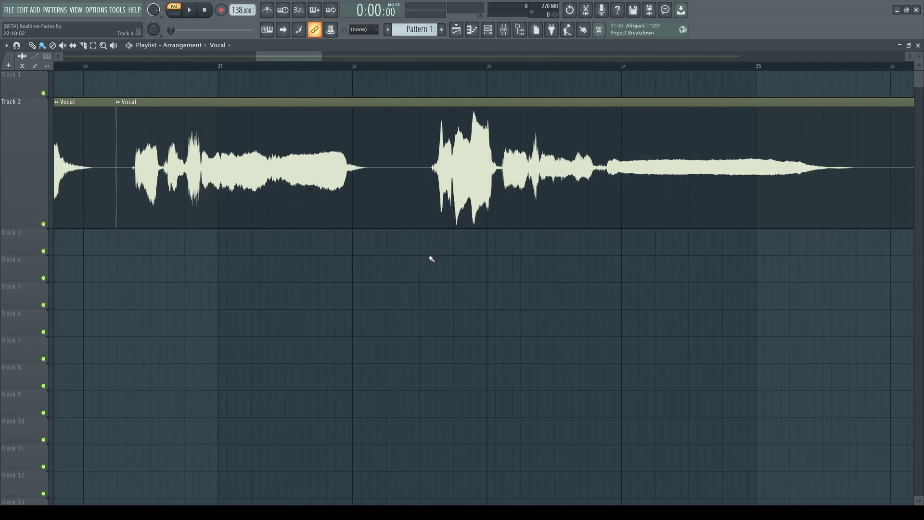
pyautogui.moveTo(428, 260); pyautogui.dragTo(421, 284)
pyautogui.moveTo(497, 231); pyautogui.dragTo(501, 219)
pyautogui.moveTo(604, 245); pyautogui.dragTo(606, 216)
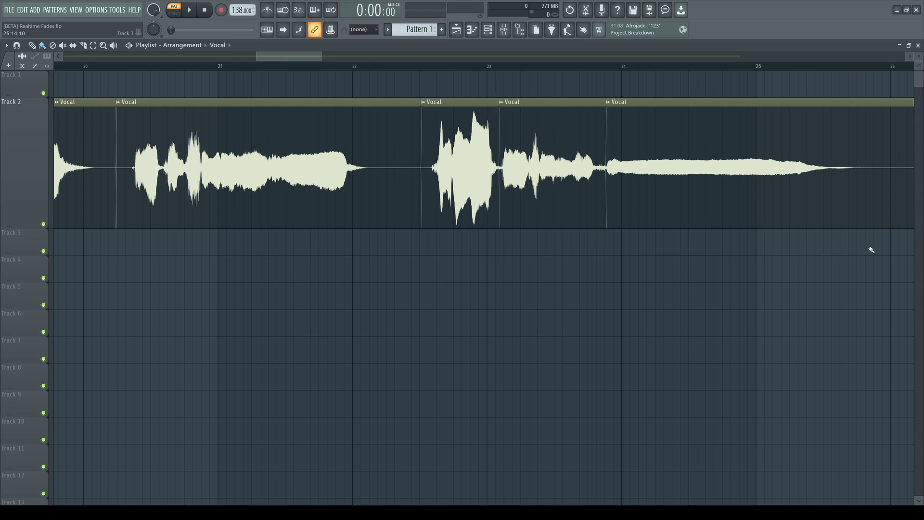
pyautogui.moveTo(870, 250); pyautogui.dragTo(875, 193)
# - Raise one of the new Vocal slices' gain to 3.3 dB
pyautogui.scroll(-4, 606, 276)
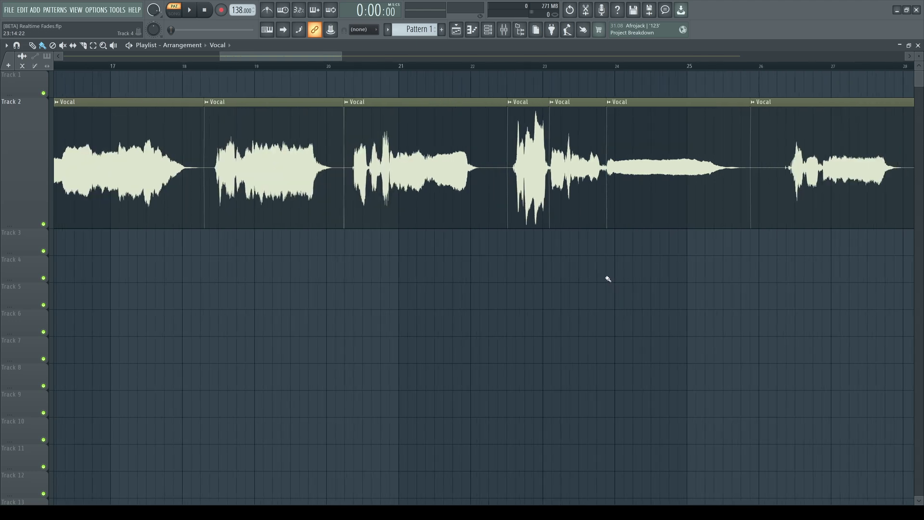
pyautogui.hscroll(2, 382, 62)
pyautogui.hscroll(1, 383, 63)
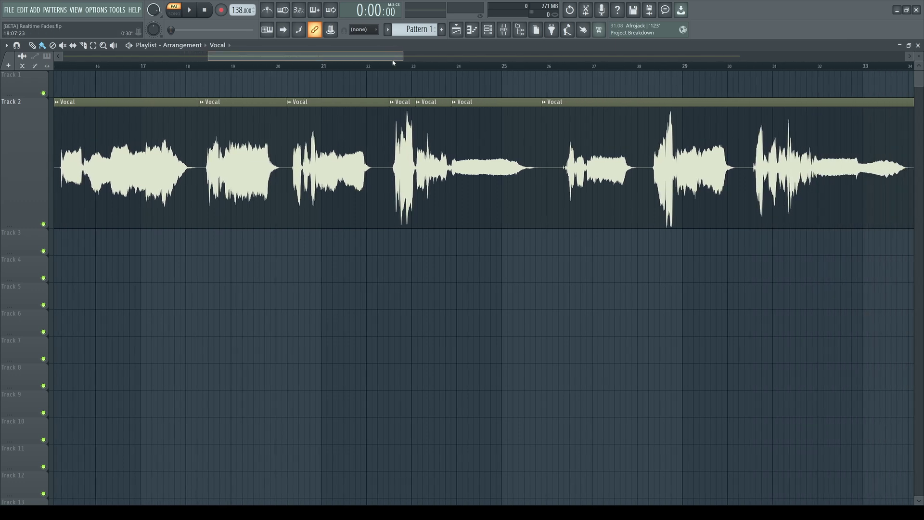
pyautogui.moveTo(402, 226)
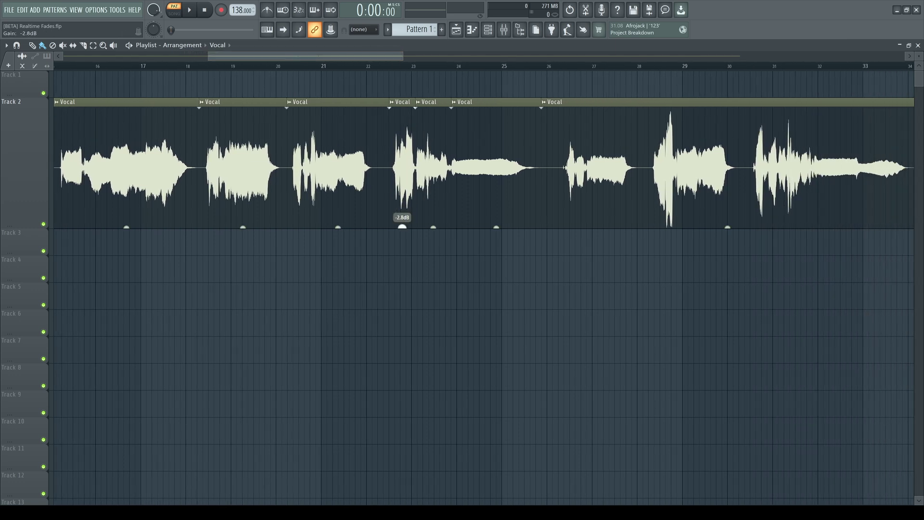
pyautogui.moveTo(497, 227); pyautogui.dragTo(496, 212)
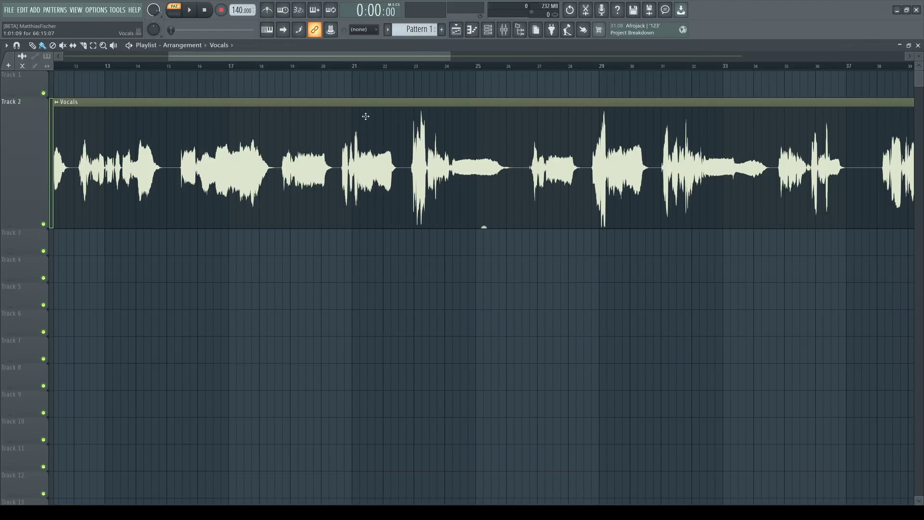
# - Bring up the Vocals channel window at screen centre and reset its VOL knob to default
pyautogui.doubleClick(363, 103)
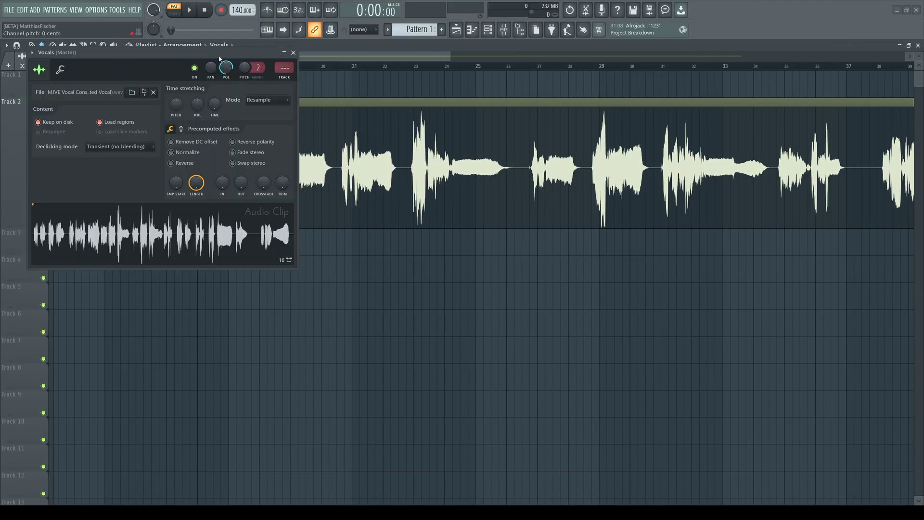
pyautogui.moveTo(219, 58); pyautogui.dragTo(522, 277)
pyautogui.rightClick(521, 264)
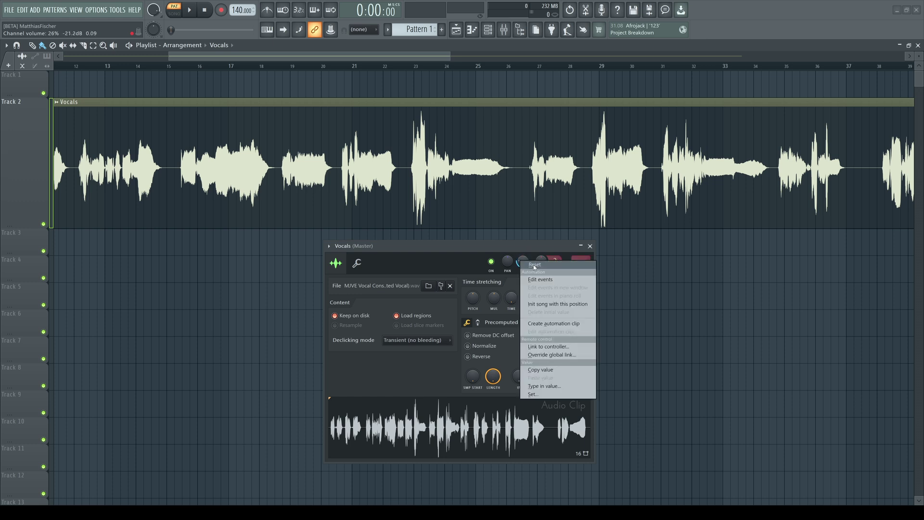
pyautogui.click(531, 295)
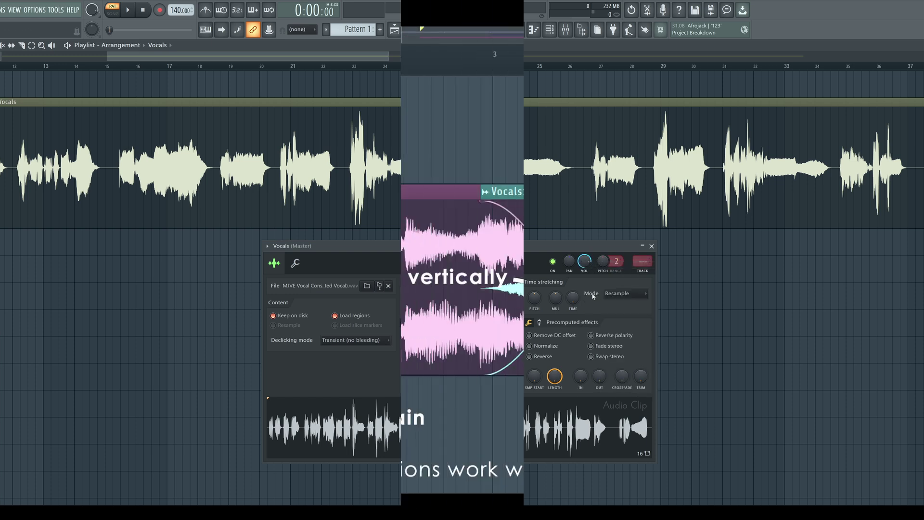